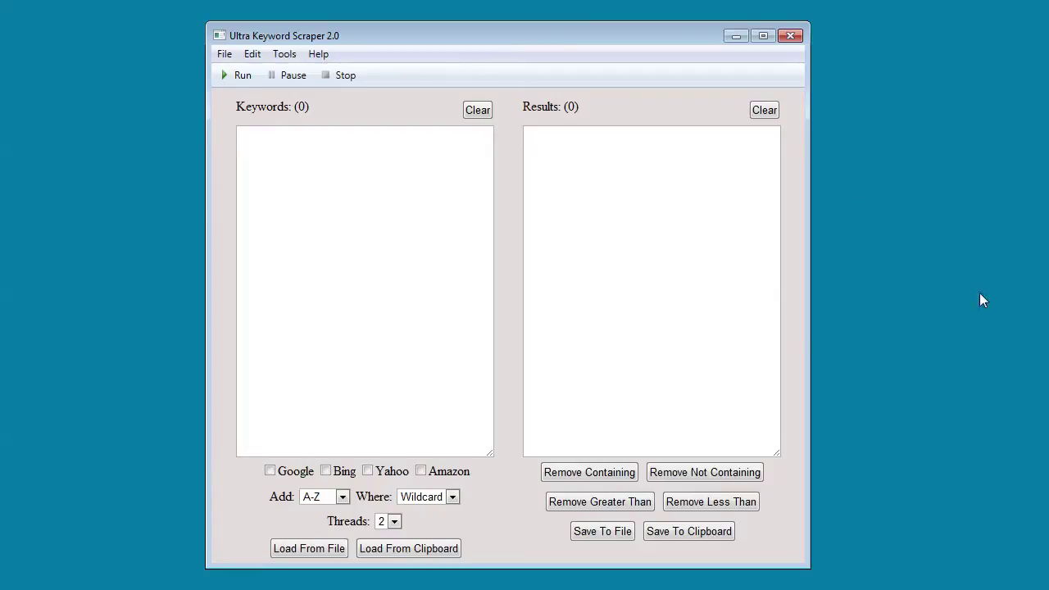
{"action": "left_click_drag", "start_coordinate": [837, 385], "coordinate": [1048, 522]}
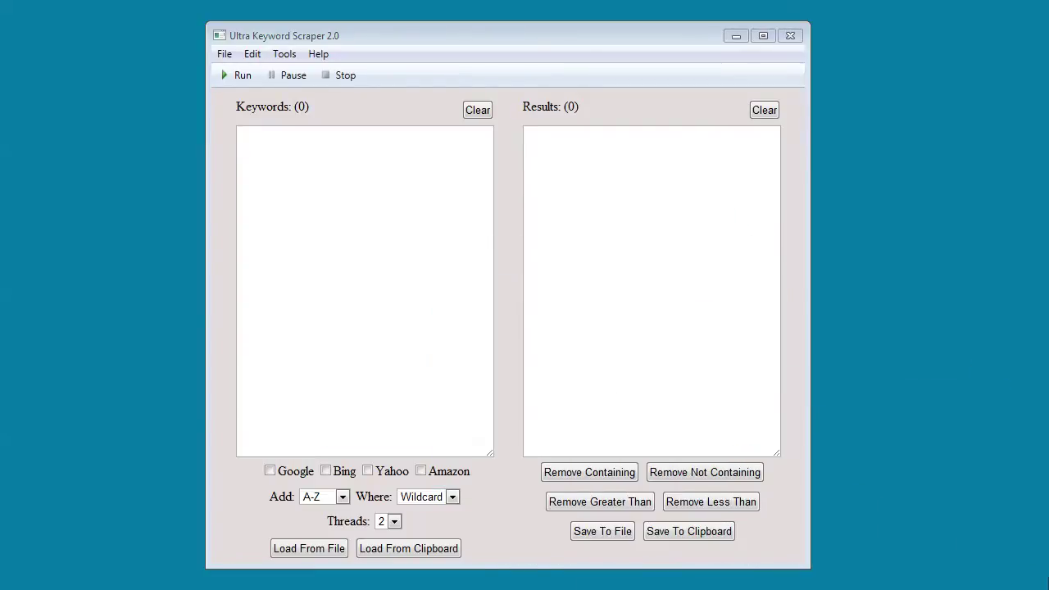
{"action": "left_click", "coordinate": [606, 39]}
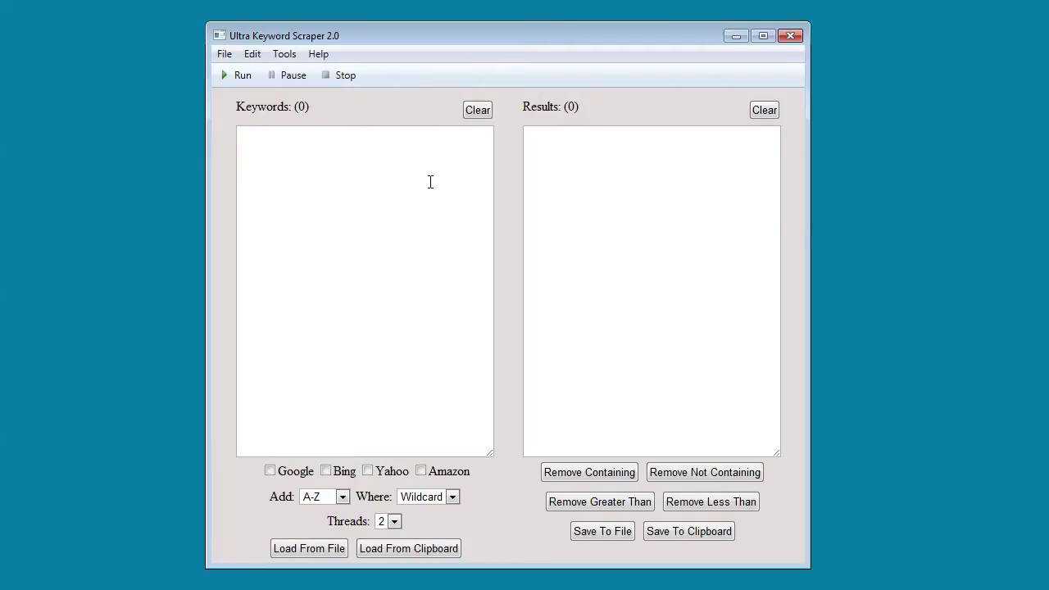
{"action": "left_click", "coordinate": [392, 194]}
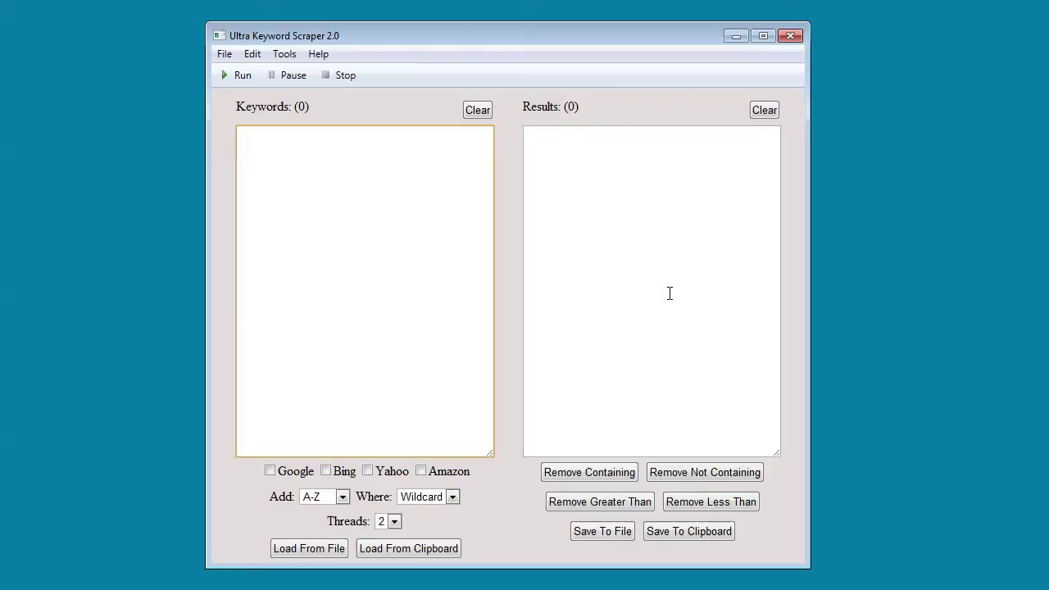
{"action": "left_click", "coordinate": [702, 265]}
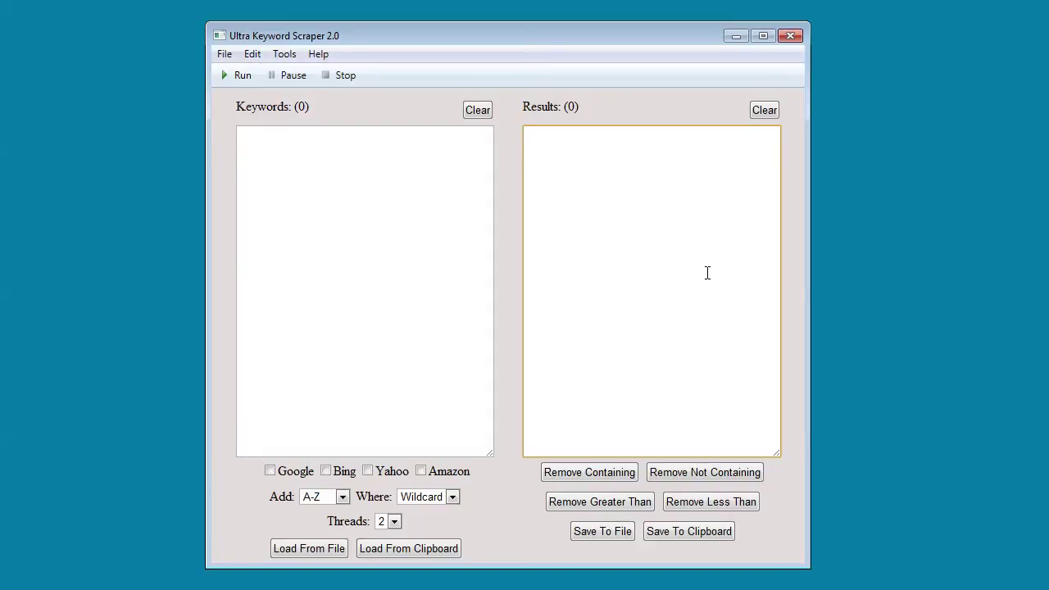
{"action": "type", "text": "asd"}
{"action": "key", "text": "BackSpace"}
{"action": "key", "text": "BackSpace"}
{"action": "key", "text": "BackSpace"}
Step: Enter the single sample keyword "one" in the keyword list
{"action": "left_click", "coordinate": [418, 197]}
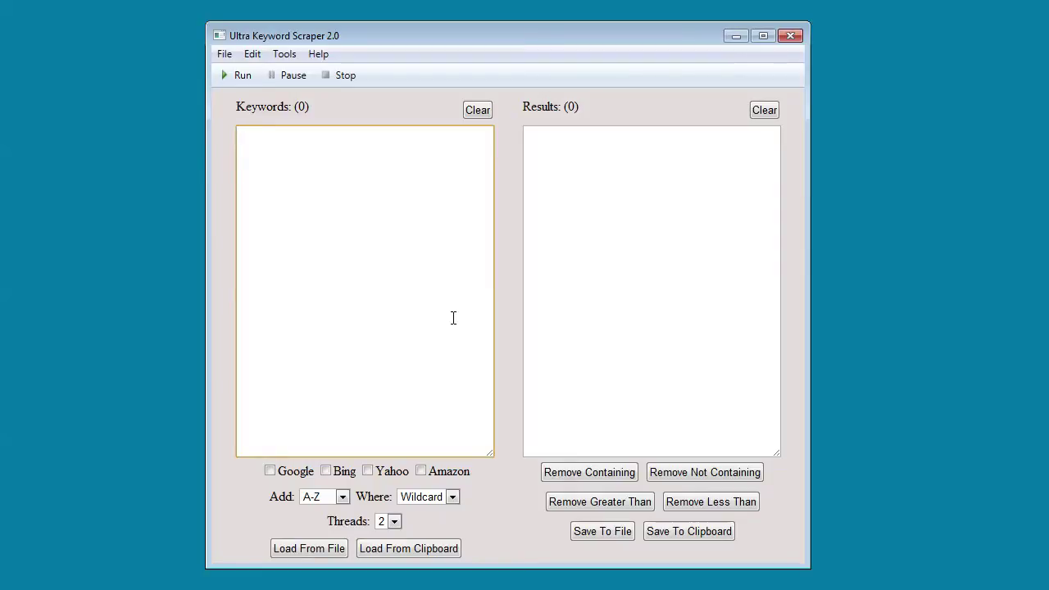
{"action": "type", "text": "one"}
{"action": "key", "text": "Tab"}
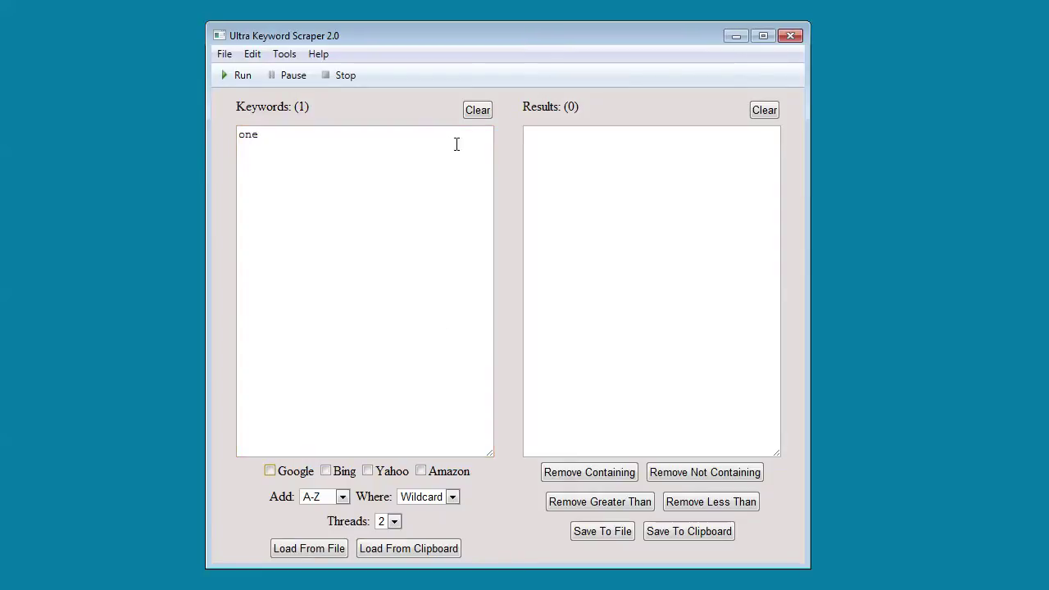
Step: Clear the keyword list and enter the keywords "one" and "two" on separate lines
{"action": "left_click", "coordinate": [477, 113]}
{"action": "left_click", "coordinate": [394, 210]}
{"action": "type", "text": "one"}
{"action": "key", "text": "Return"}
{"action": "type", "text": "t"}
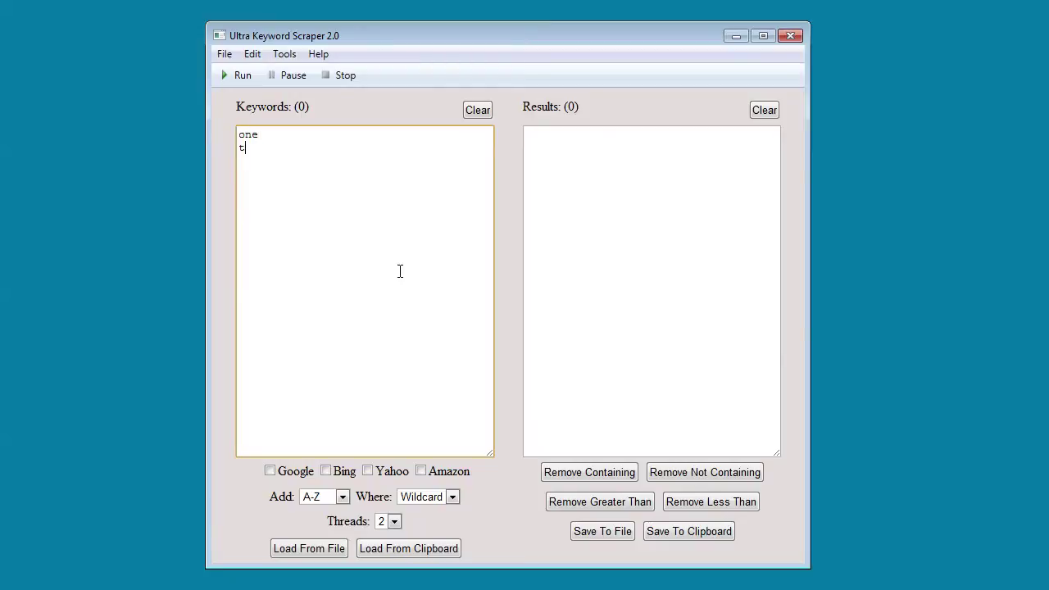
{"action": "type", "text": "wo"}
{"action": "left_click", "coordinate": [224, 309]}
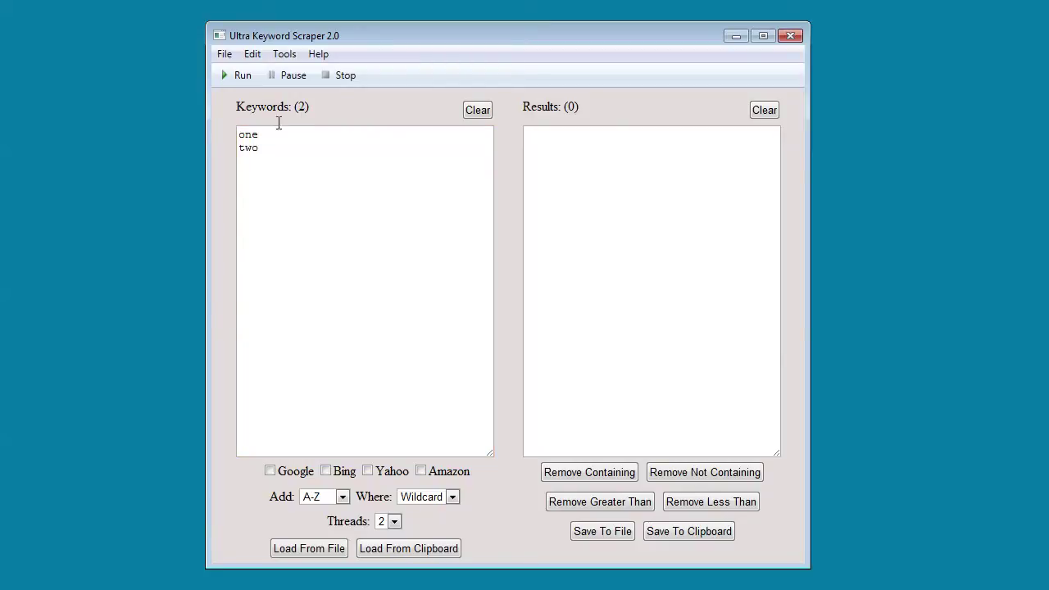
Step: Clear the keyword list and enter "baseball" and "basketball" on separate lines
{"action": "left_click", "coordinate": [478, 110]}
{"action": "left_click", "coordinate": [308, 256]}
{"action": "type", "text": "b"}
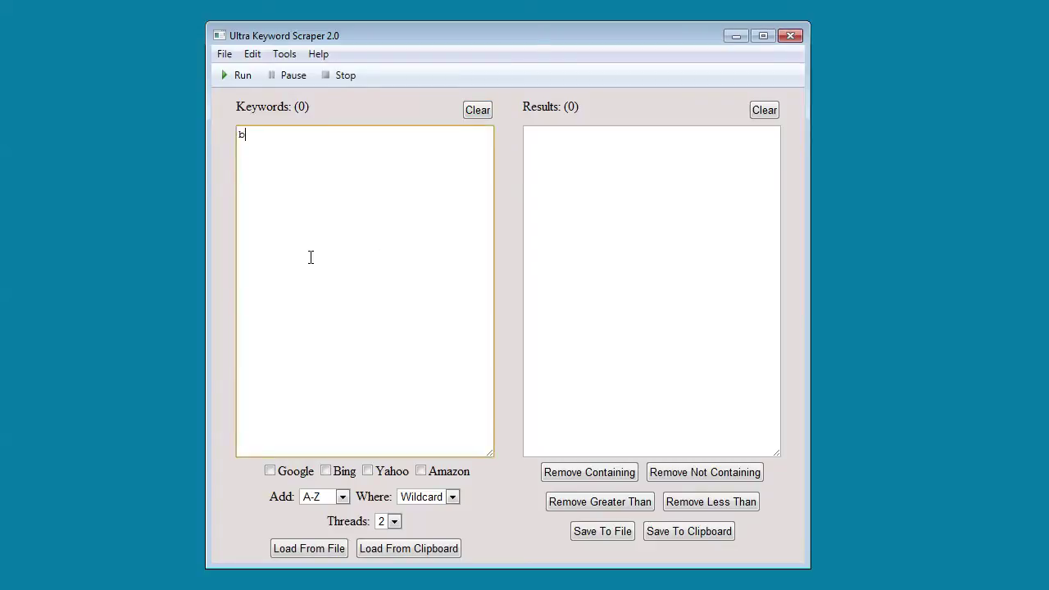
{"action": "type", "text": "aseball"}
{"action": "key", "text": "Return"}
{"action": "type", "text": "bas"}
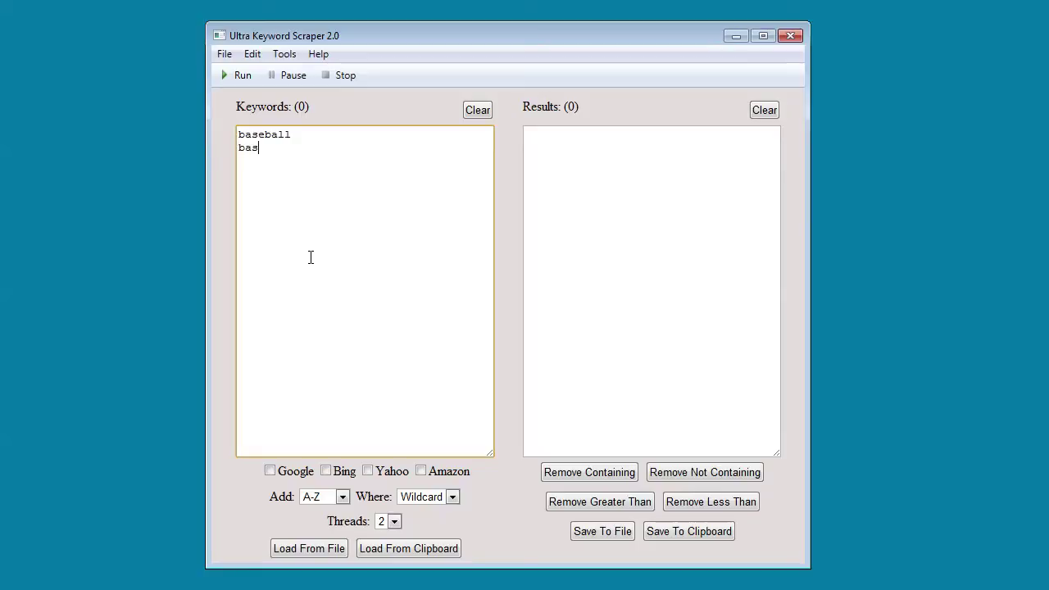
{"action": "type", "text": "ketball"}
Step: Set the letters added to the keywords to None
{"action": "left_click", "coordinate": [342, 497]}
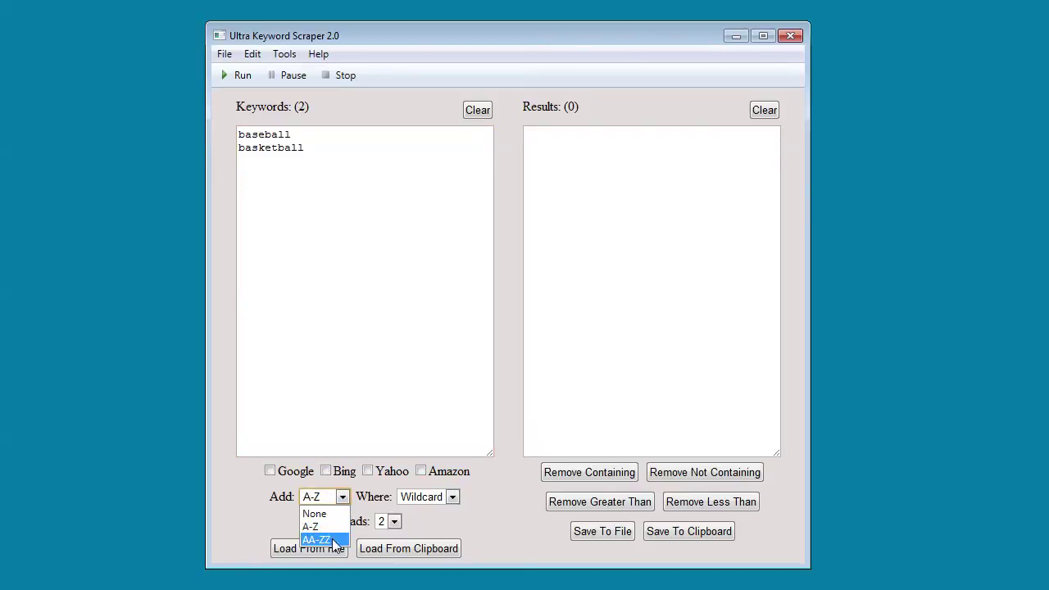
{"action": "left_click", "coordinate": [333, 526]}
{"action": "key", "text": "Up"}
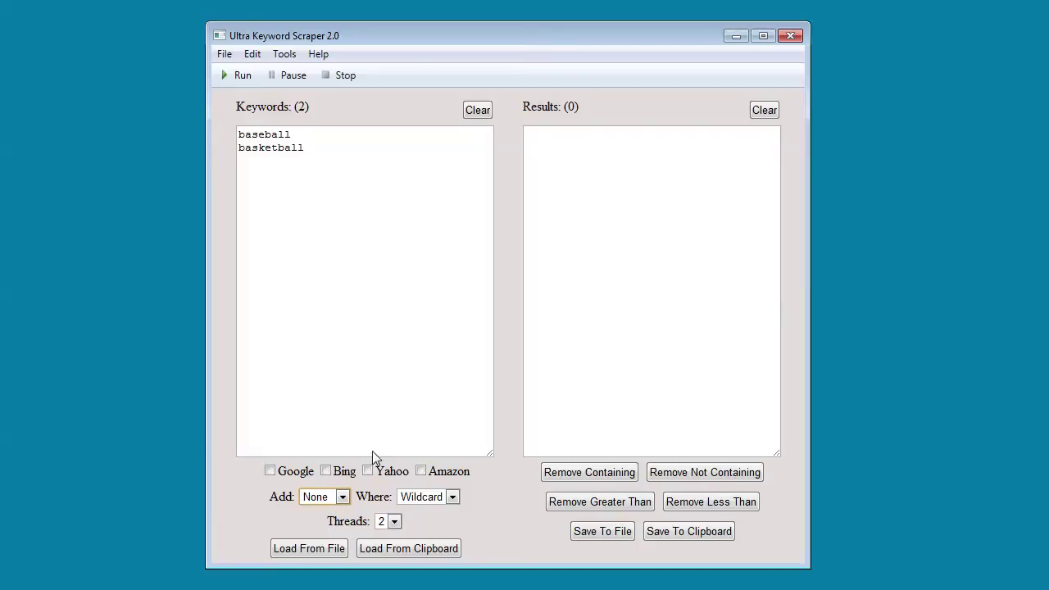
Step: Choose Wildcard as the placement of the added letters and set the letter range to A-Z
{"action": "left_click", "coordinate": [453, 498]}
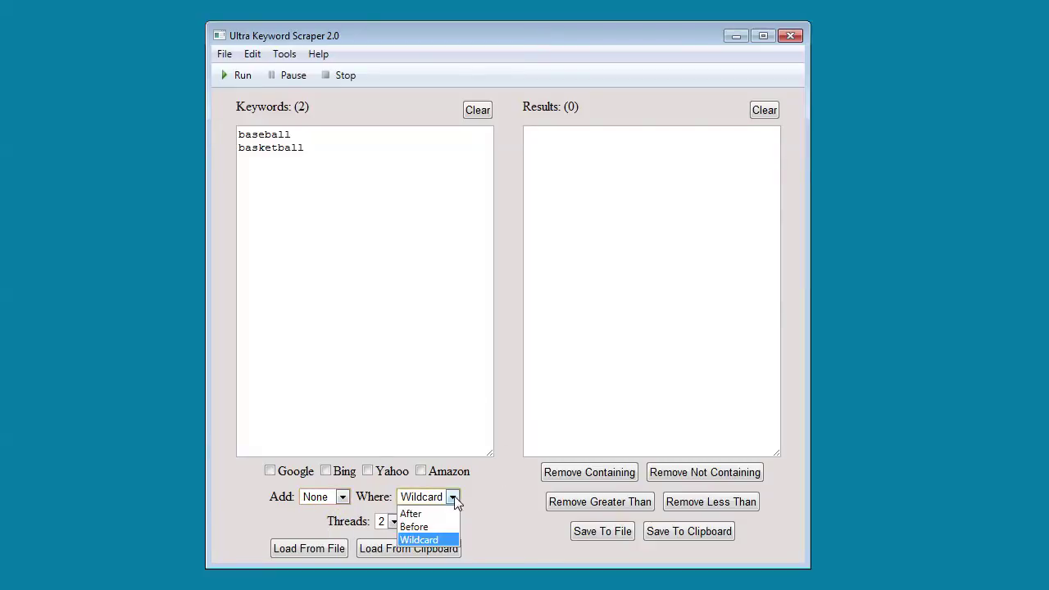
{"action": "left_click", "coordinate": [438, 541]}
{"action": "left_click", "coordinate": [342, 497]}
{"action": "left_click", "coordinate": [319, 528]}
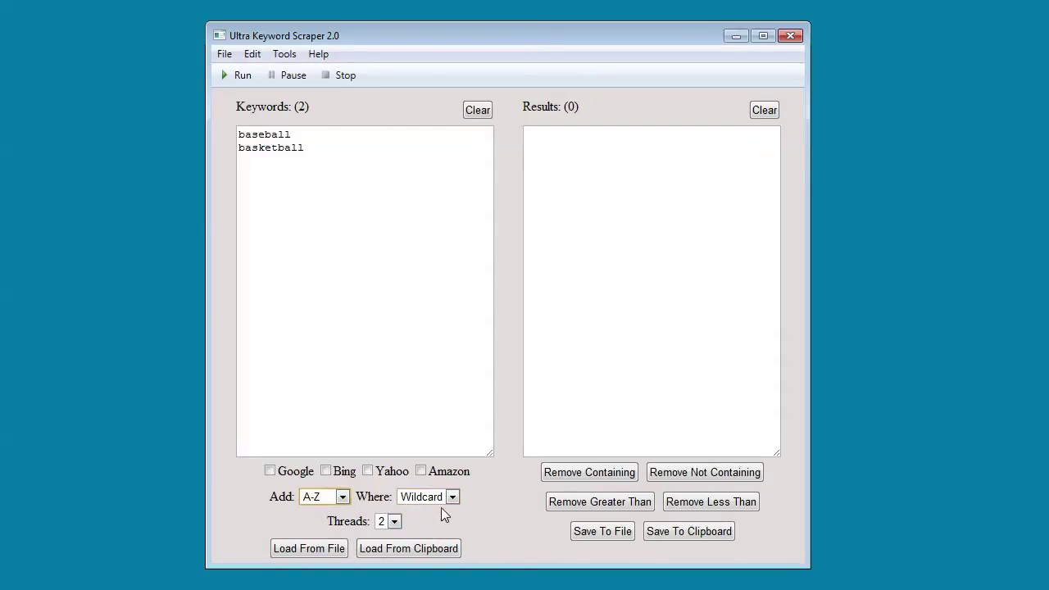
Step: Replace the baseball and basketball keywords with the wildcard phrase "buy * online"
{"action": "left_click", "coordinate": [365, 180]}
{"action": "key", "text": "Return"}
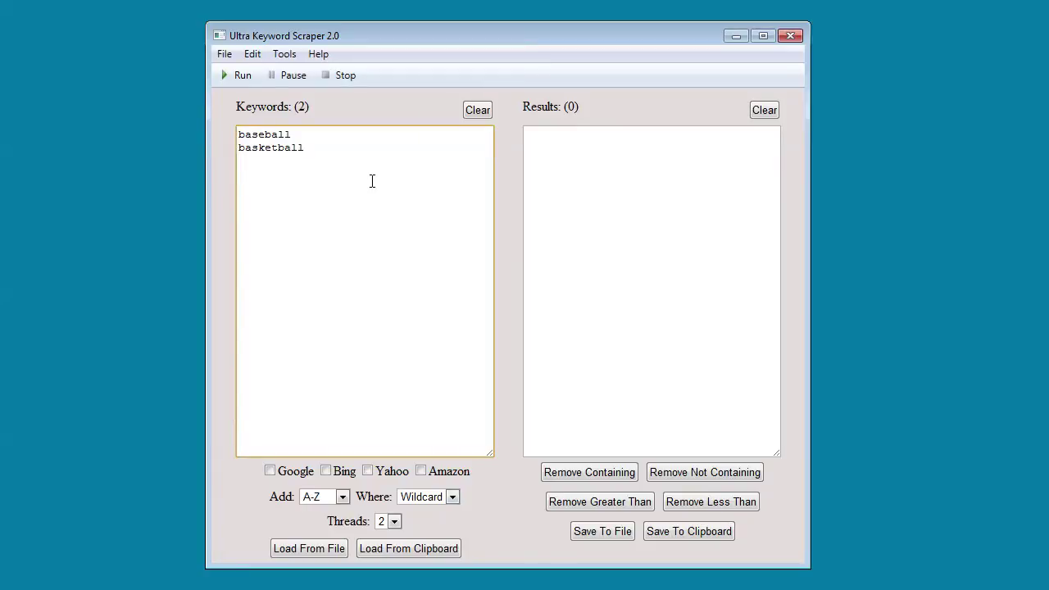
{"action": "type", "text": "buy * online"}
{"action": "key", "text": "Up"}
{"action": "key", "text": "ctrl+shift+Home"}
{"action": "key", "text": "Delete"}
{"action": "key", "text": "Delete"}
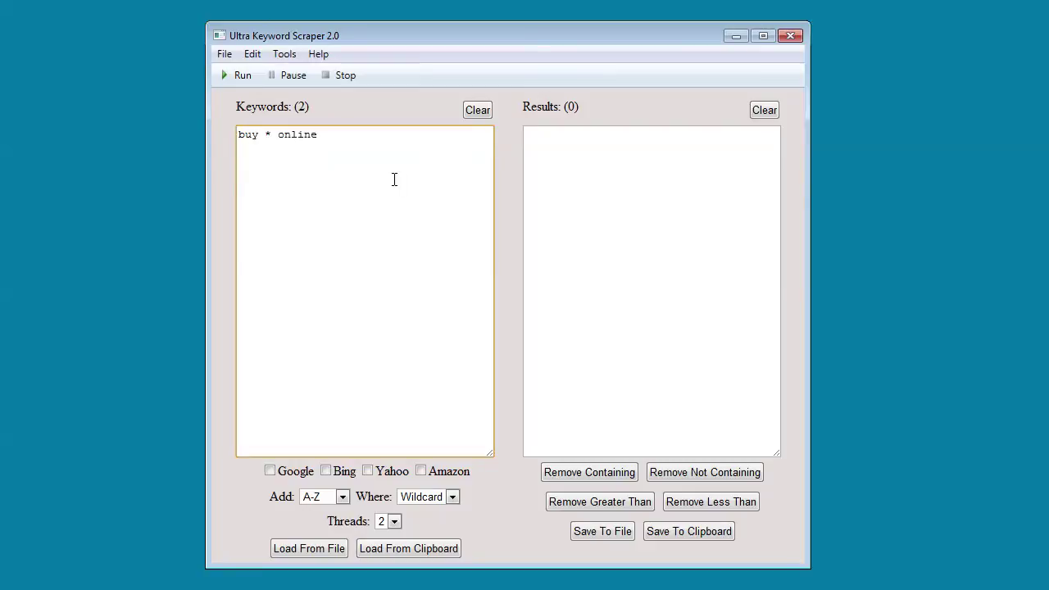
{"action": "key", "text": "End"}
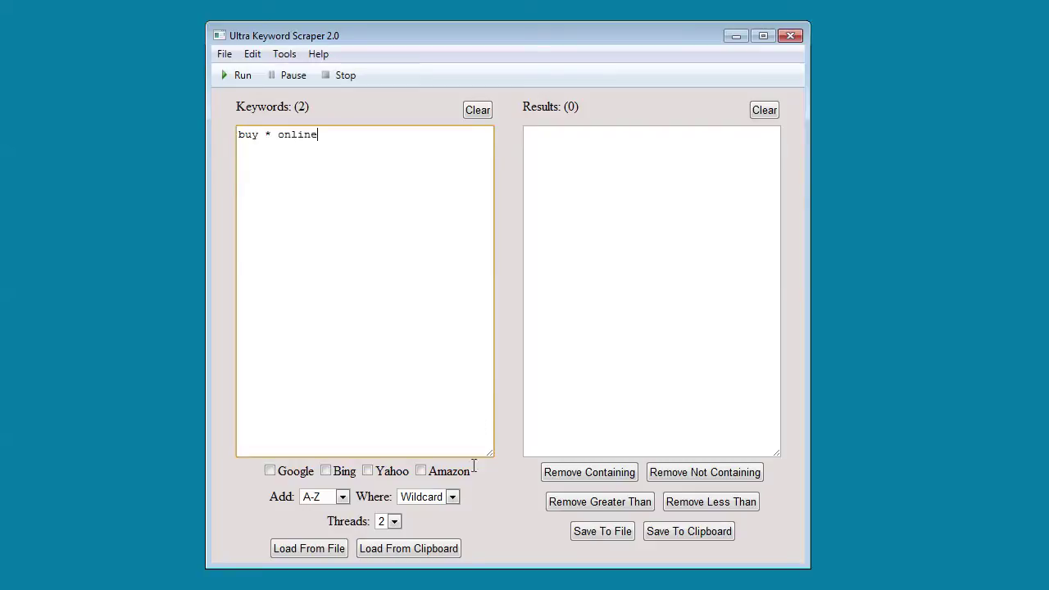
Step: Run the keyword scrape on Google with 4 threads and dismiss the completion message
{"action": "left_click", "coordinate": [394, 522]}
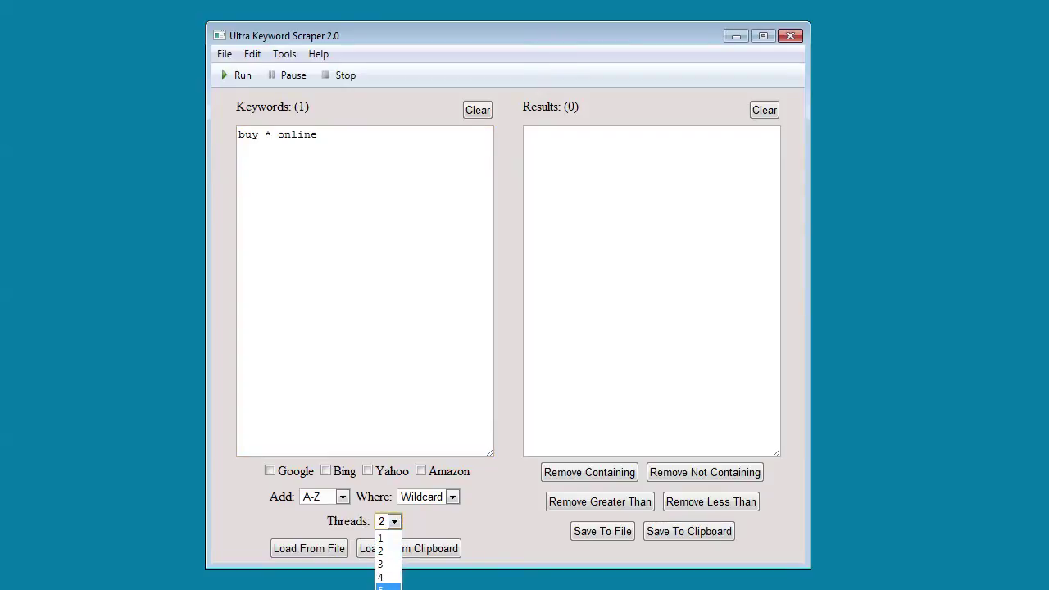
{"action": "left_click", "coordinate": [385, 578]}
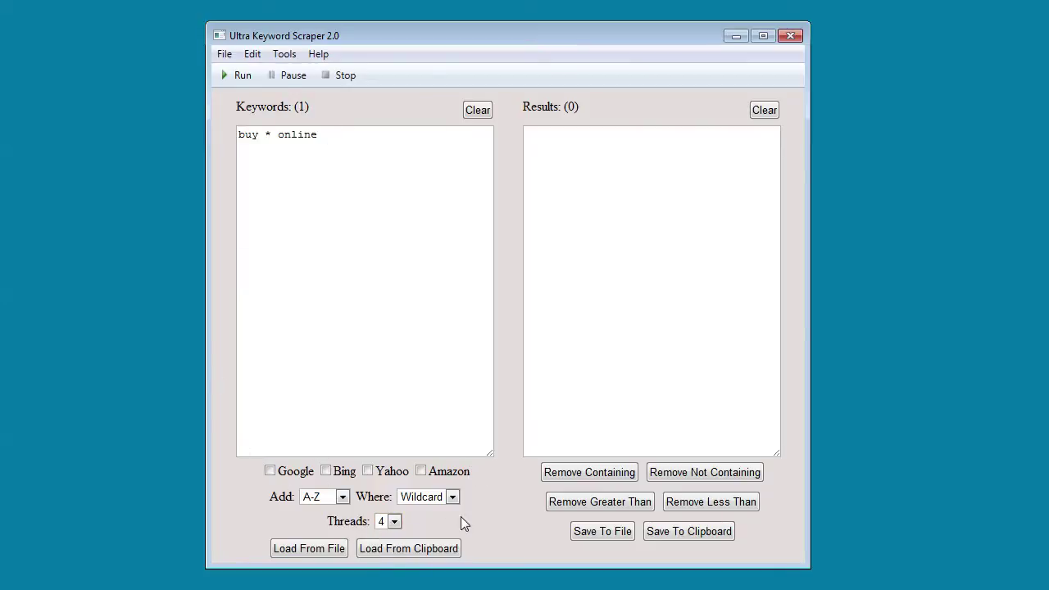
{"action": "left_click", "coordinate": [300, 475]}
{"action": "left_click", "coordinate": [242, 74]}
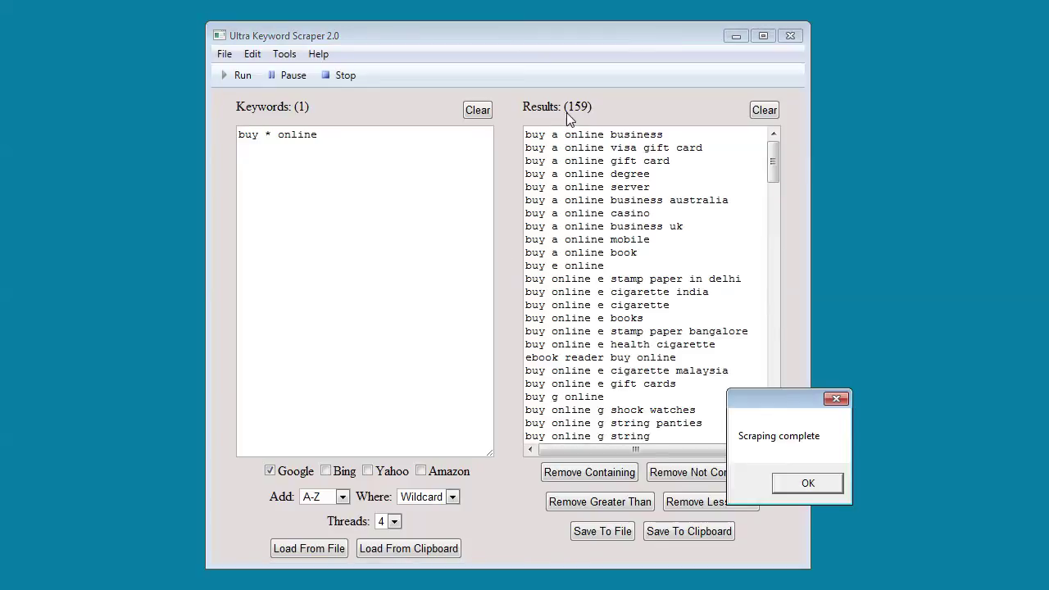
{"action": "left_click_drag", "start_coordinate": [787, 402], "coordinate": [484, 287]}
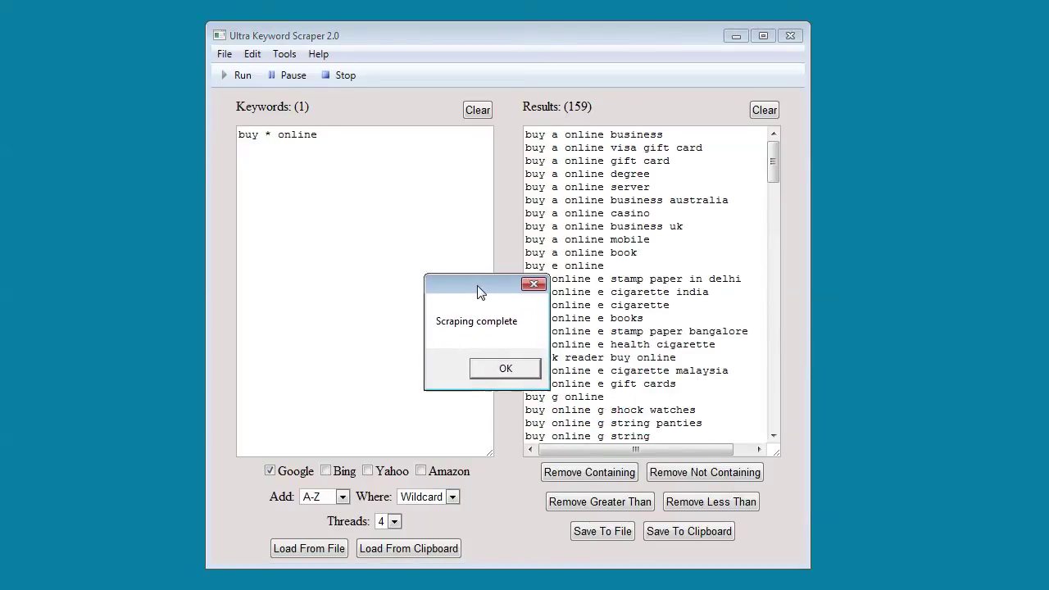
{"action": "left_click", "coordinate": [526, 369]}
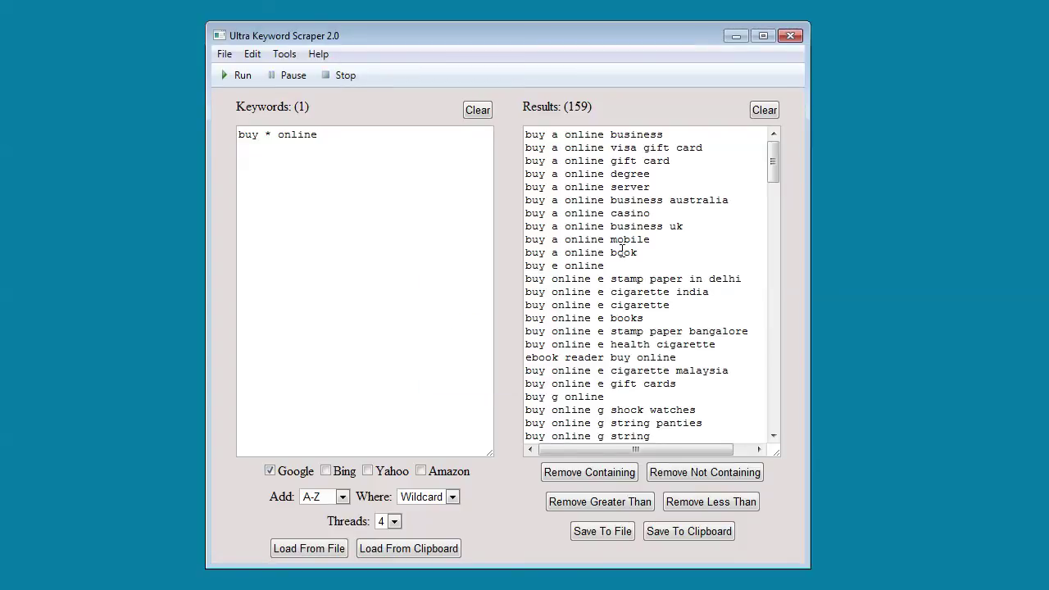
Step: Delete the "buy g online" line from the scraped results
{"action": "left_click_drag", "start_coordinate": [771, 173], "coordinate": [679, 345]}
{"action": "left_click_drag", "start_coordinate": [606, 298], "coordinate": [763, 378]}
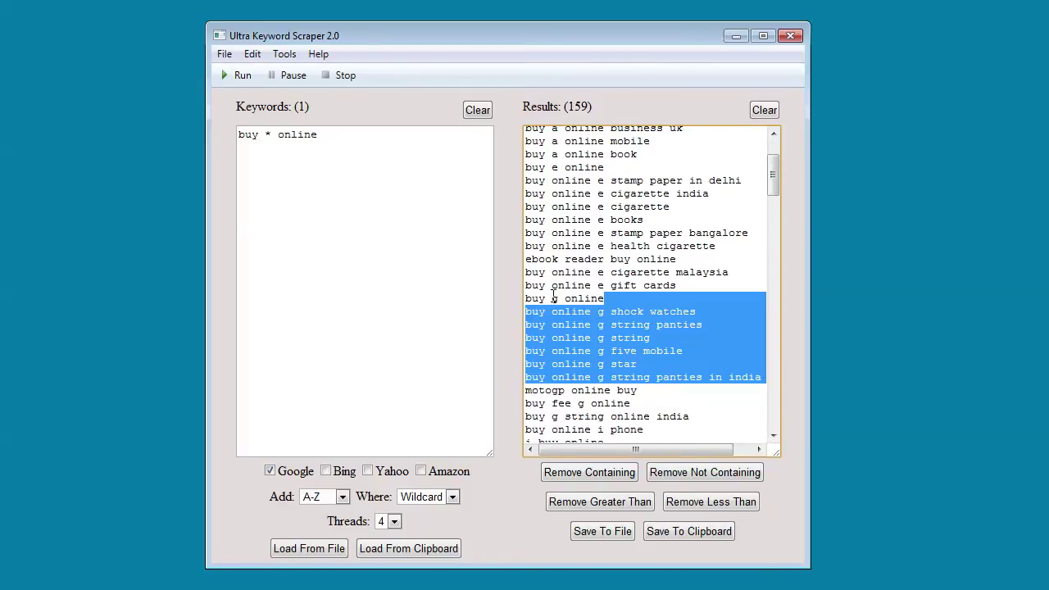
{"action": "left_click", "coordinate": [689, 300]}
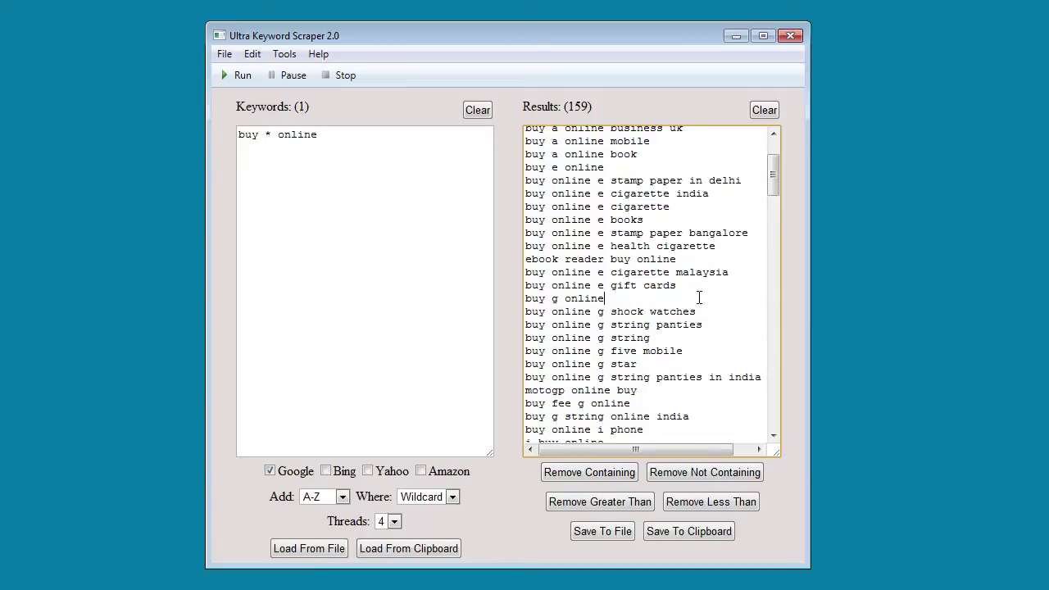
{"action": "key", "text": "shift+Home"}
{"action": "key", "text": "BackSpace"}
{"action": "key", "text": "BackSpace"}
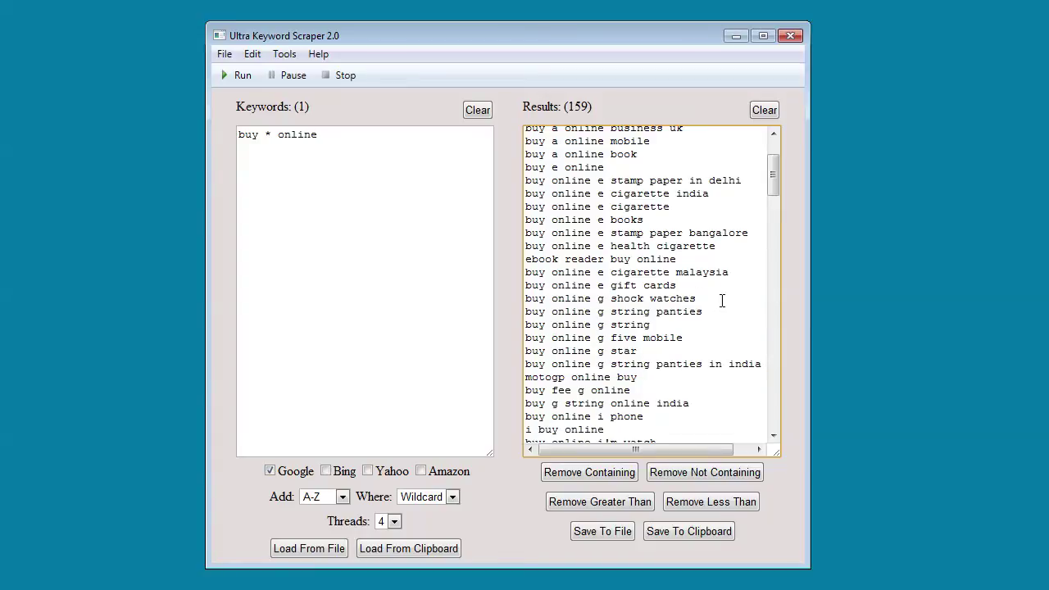
Step: Add the line "buy online e gift cards for birthdays" to the results below "buy online e gift cards"
{"action": "key", "text": "Return"}
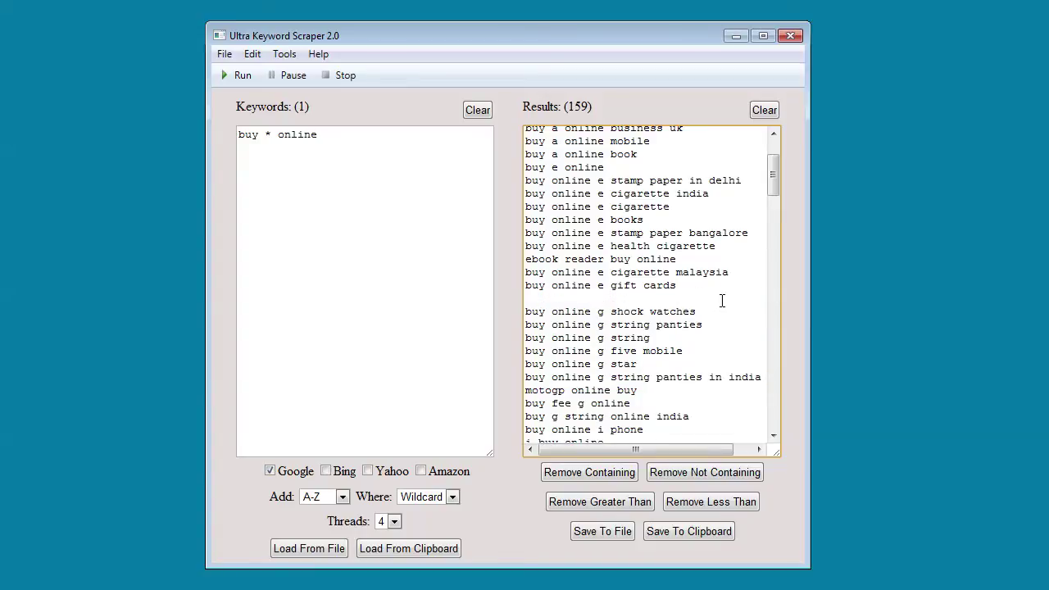
{"action": "type", "text": "buy on"}
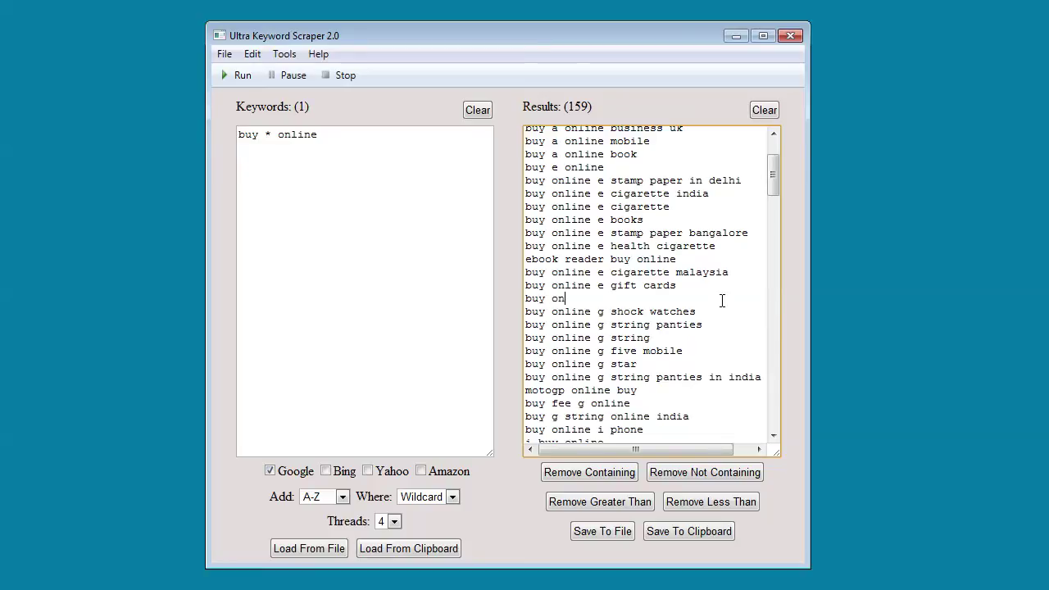
{"action": "type", "text": "line"}
{"action": "type", "text": "e gift cards "}
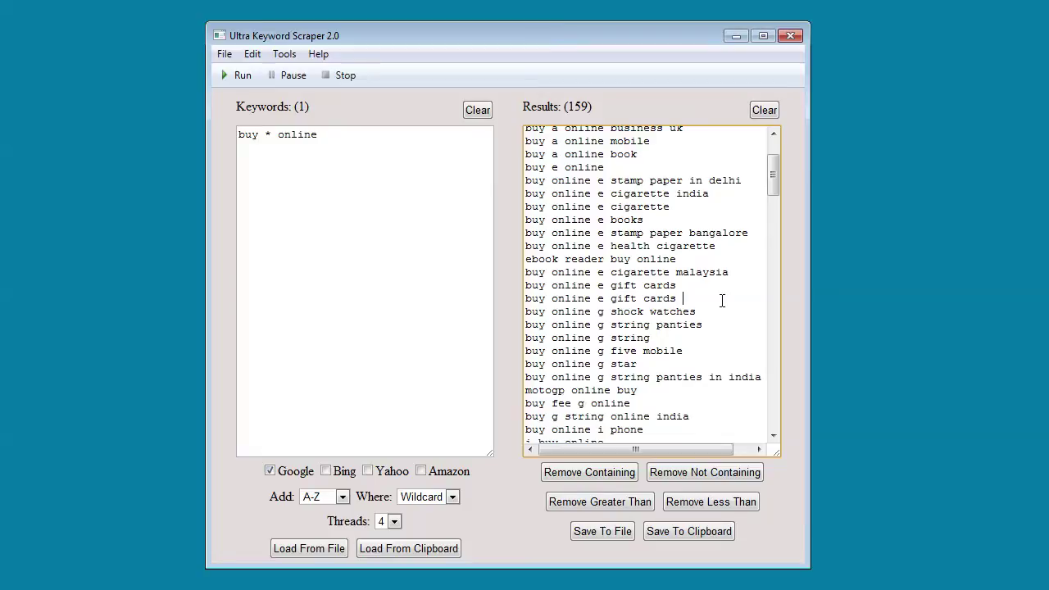
{"action": "type", "text": "for birthdays"}
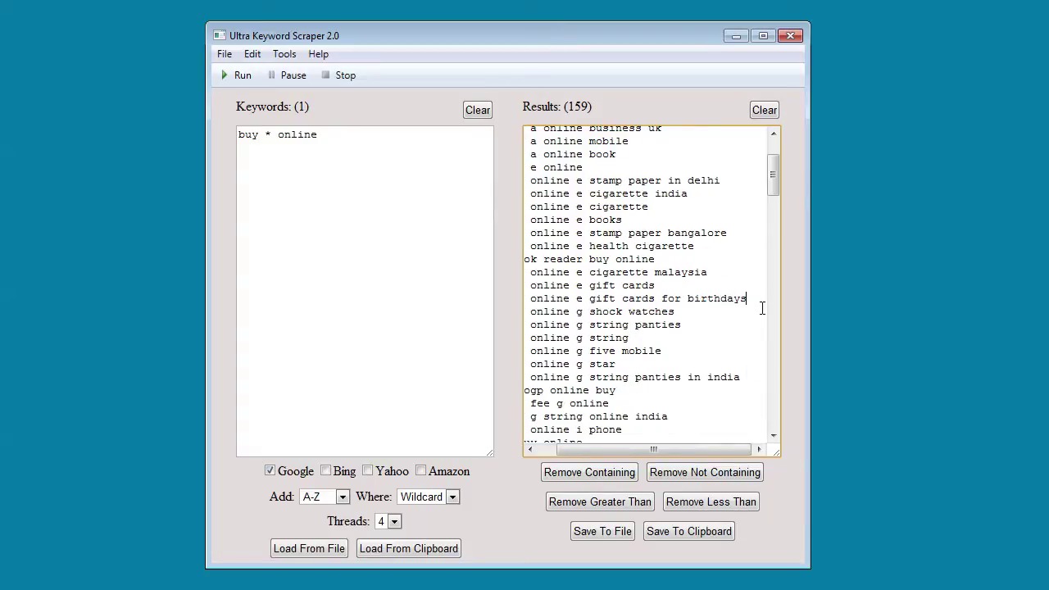
{"action": "key", "text": "Home"}
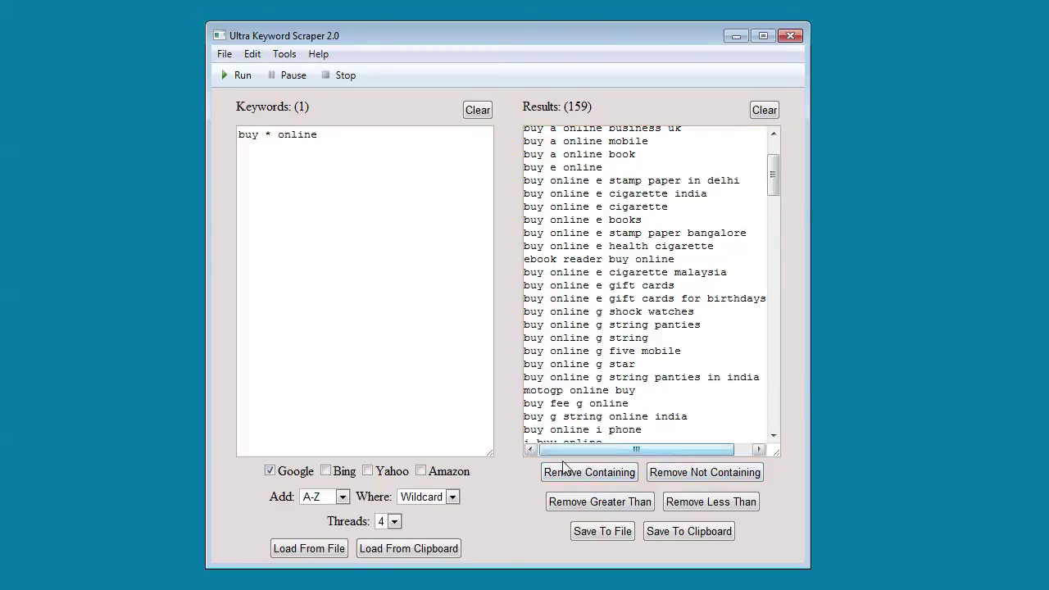
Step: Remove all results containing "casino" or "delhi" and dismiss the completion message
{"action": "scroll", "coordinate": [742, 259], "scroll_direction": "up", "scroll_amount": 3}
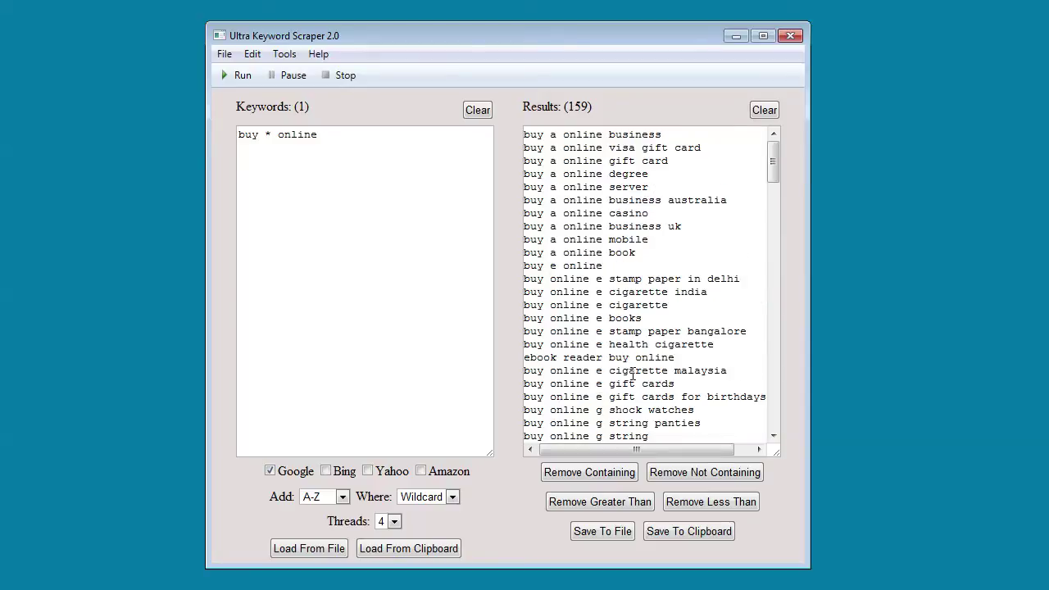
{"action": "left_click", "coordinate": [599, 474]}
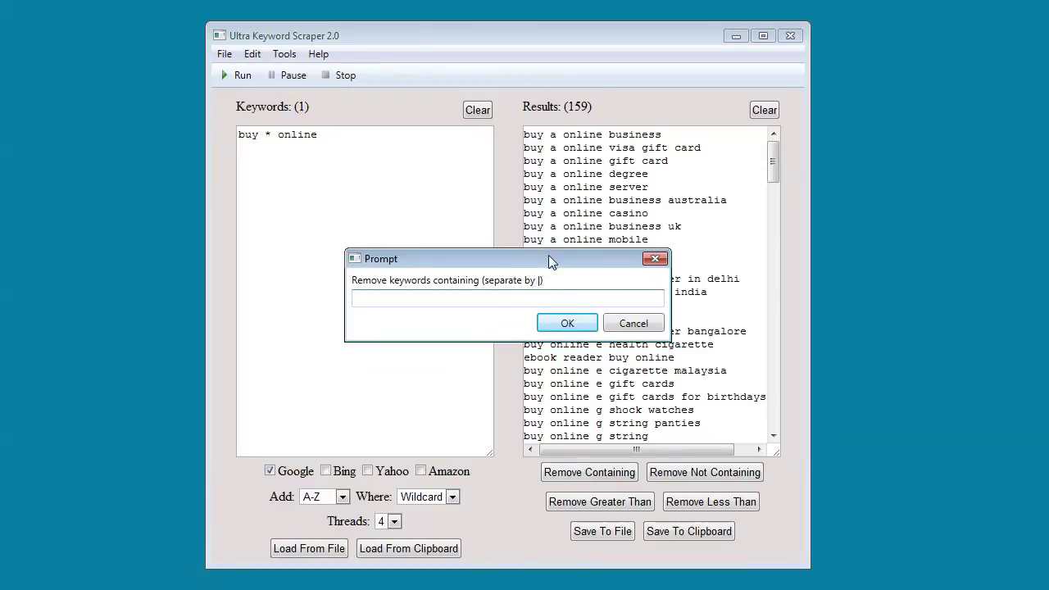
{"action": "type", "text": "casion"}
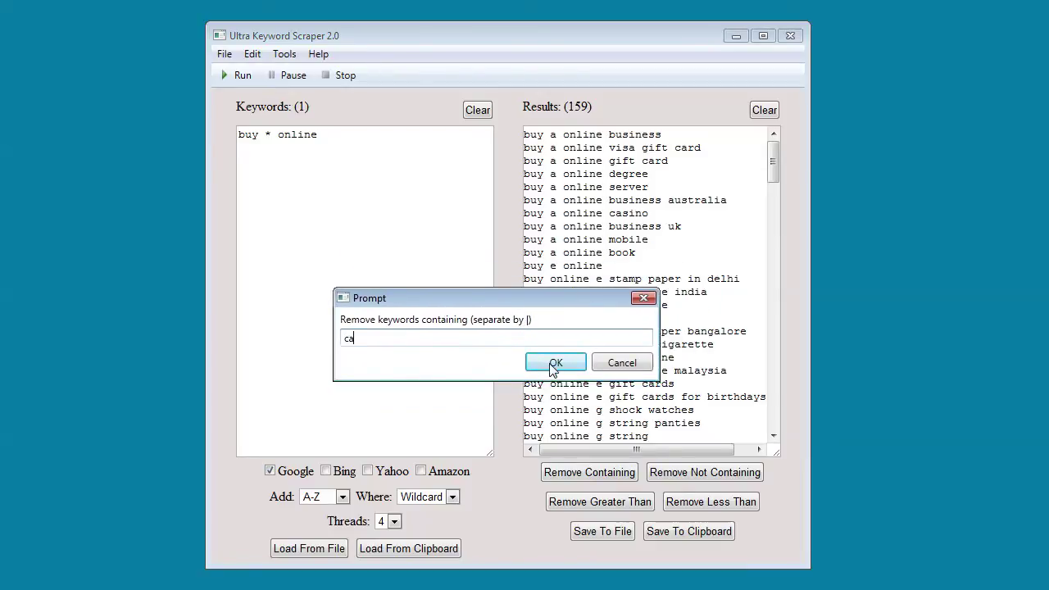
{"action": "key", "text": "BackSpace"}
{"action": "key", "text": "BackSpace"}
{"action": "type", "text": "no"}
{"action": "type", "text": "|delhi"}
{"action": "left_click", "coordinate": [553, 366]}
{"action": "left_click_drag", "start_coordinate": [820, 405], "coordinate": [598, 387]}
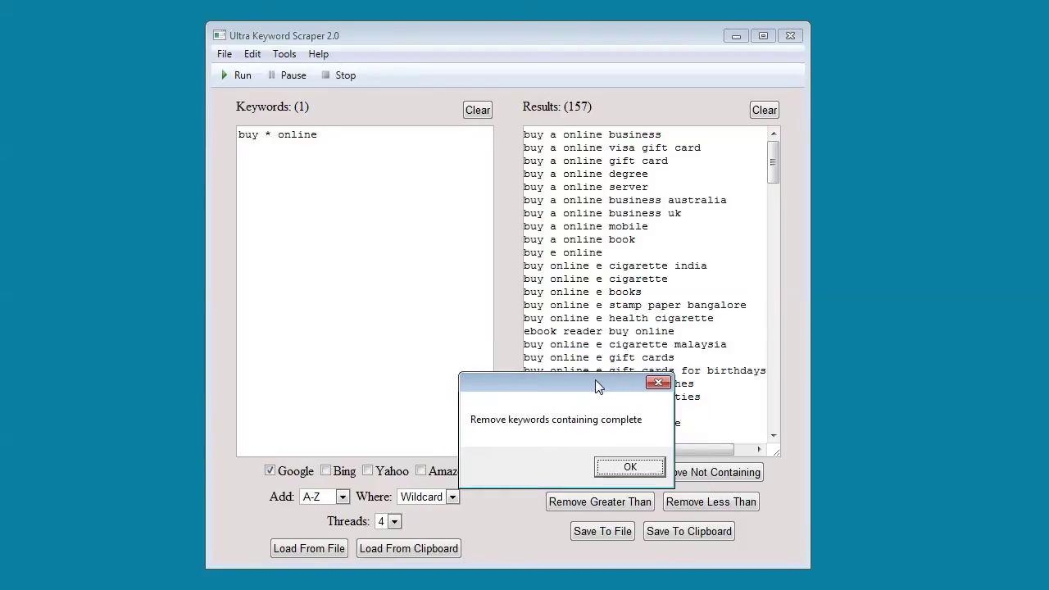
{"action": "left_click", "coordinate": [606, 470]}
Step: Remove all results that contain neither "business" nor "gift" and dismiss the completion message
{"action": "left_click", "coordinate": [730, 473]}
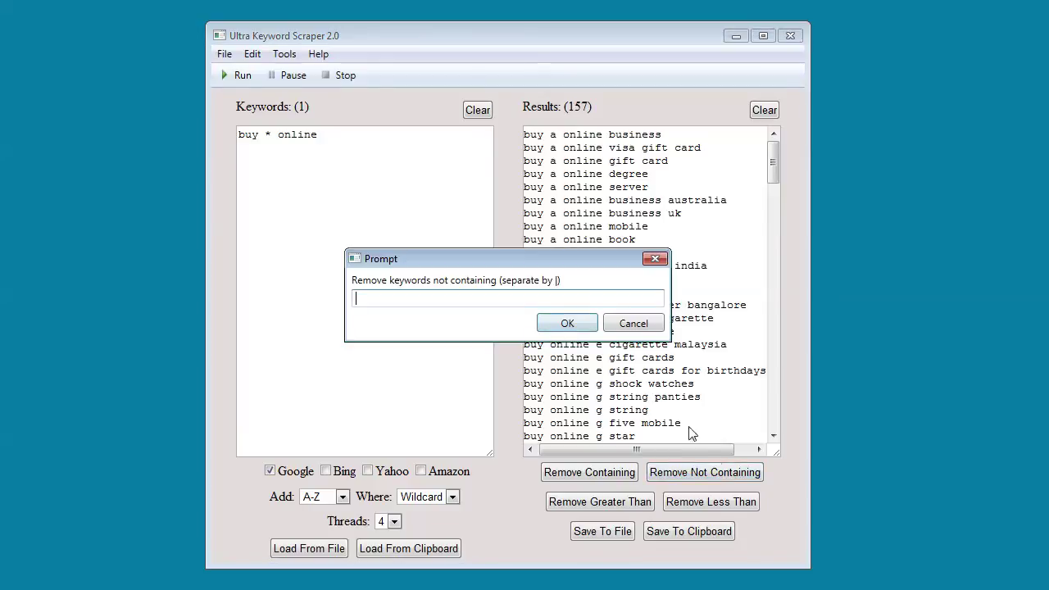
{"action": "left_click_drag", "start_coordinate": [585, 259], "coordinate": [645, 237]}
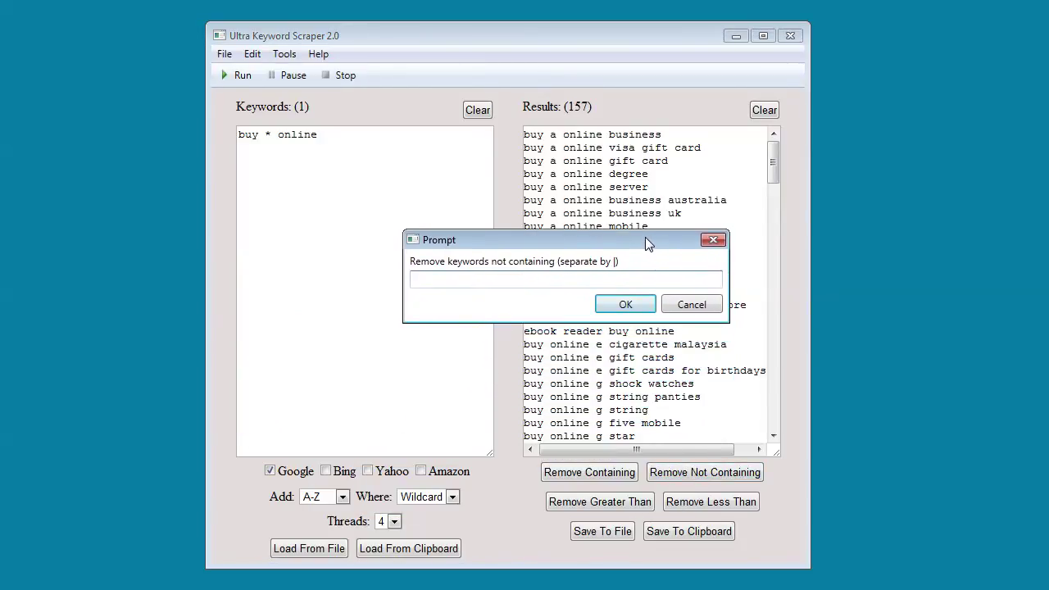
{"action": "type", "text": "businesss|gift"}
{"action": "left_click", "coordinate": [447, 280]}
{"action": "key", "text": "BackSpace"}
{"action": "left_click", "coordinate": [621, 305]}
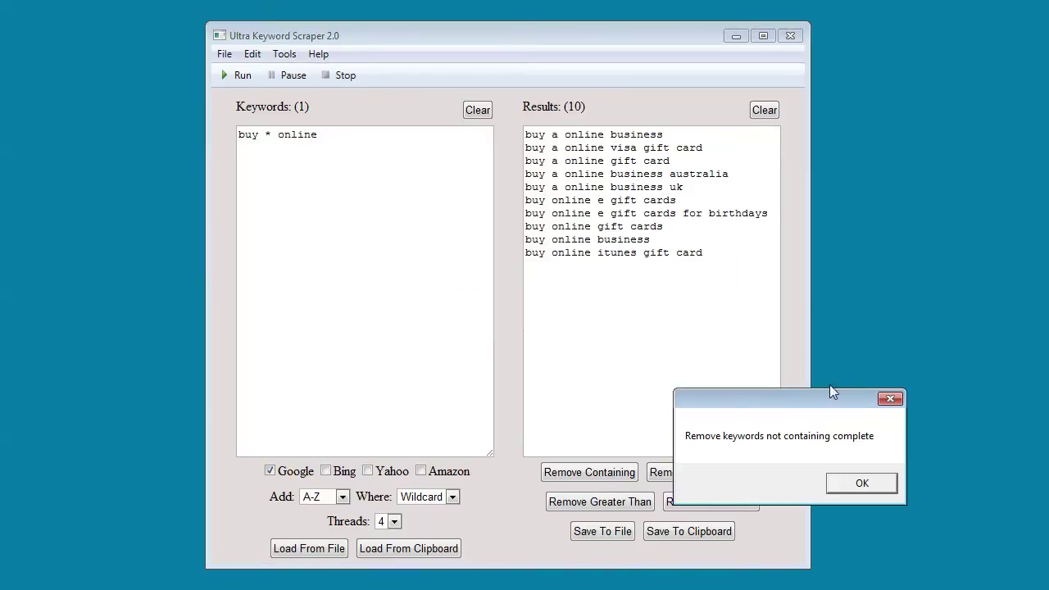
{"action": "left_click", "coordinate": [862, 484]}
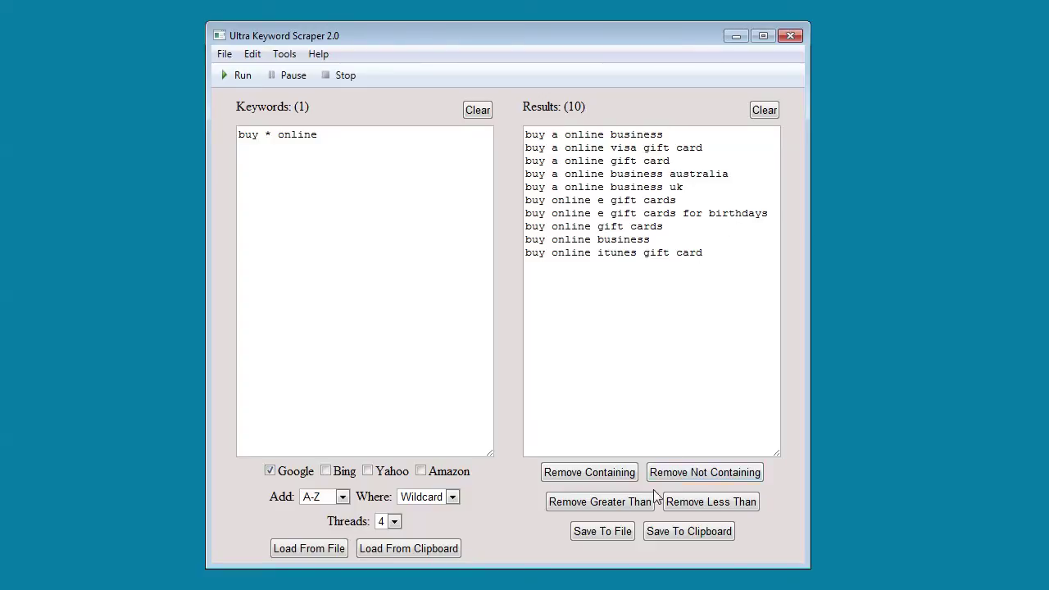
Step: Remove results longer than 5 words and dismiss the completion message
{"action": "left_click", "coordinate": [621, 504]}
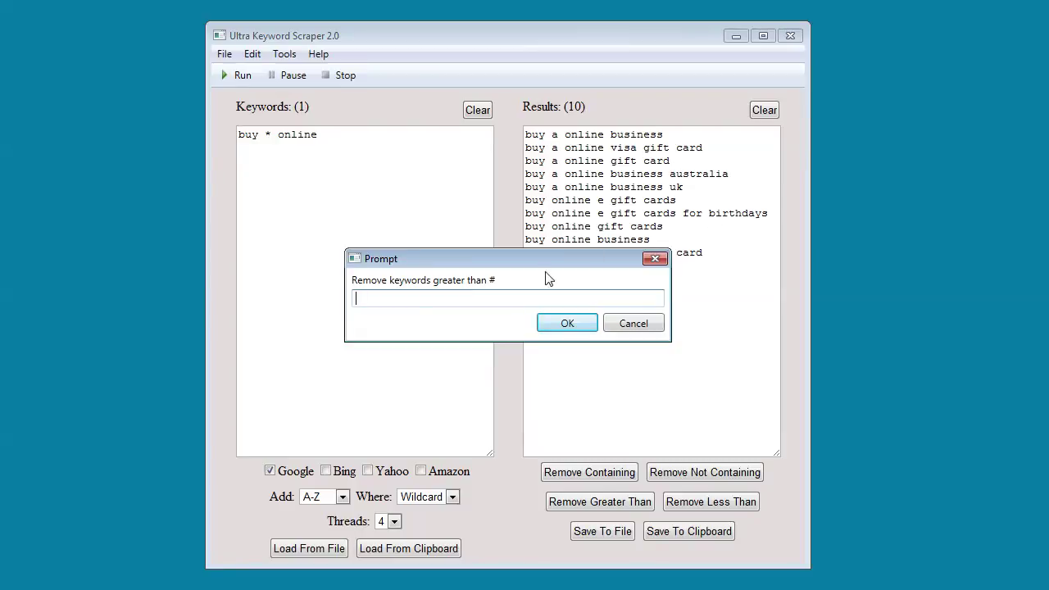
{"action": "type", "text": "5"}
{"action": "key", "text": "Return"}
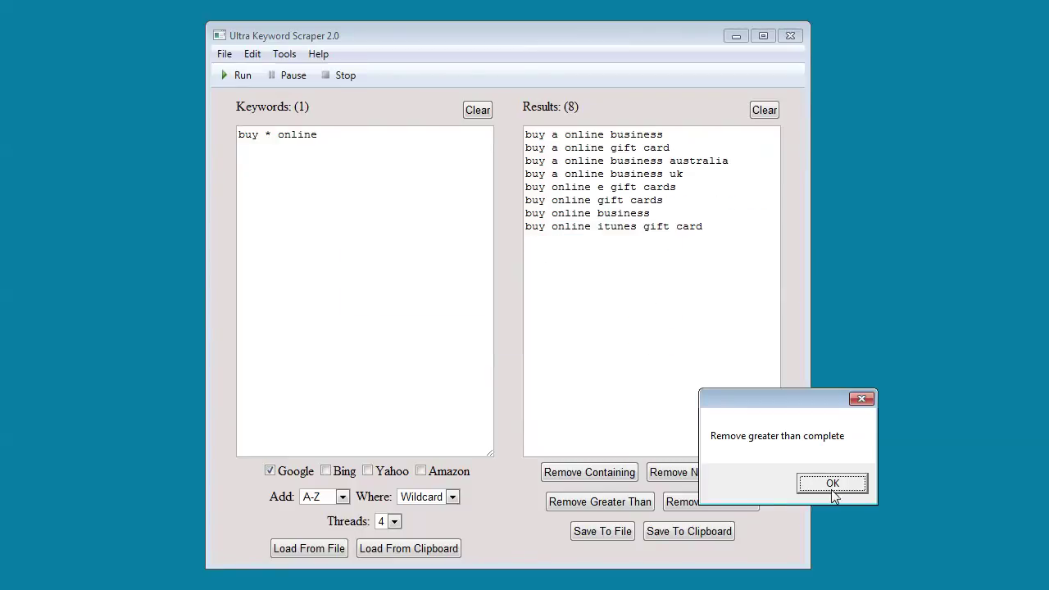
{"action": "left_click", "coordinate": [819, 483]}
Step: Remove results shorter than 4 words and dismiss the completion message
{"action": "left_click", "coordinate": [722, 502]}
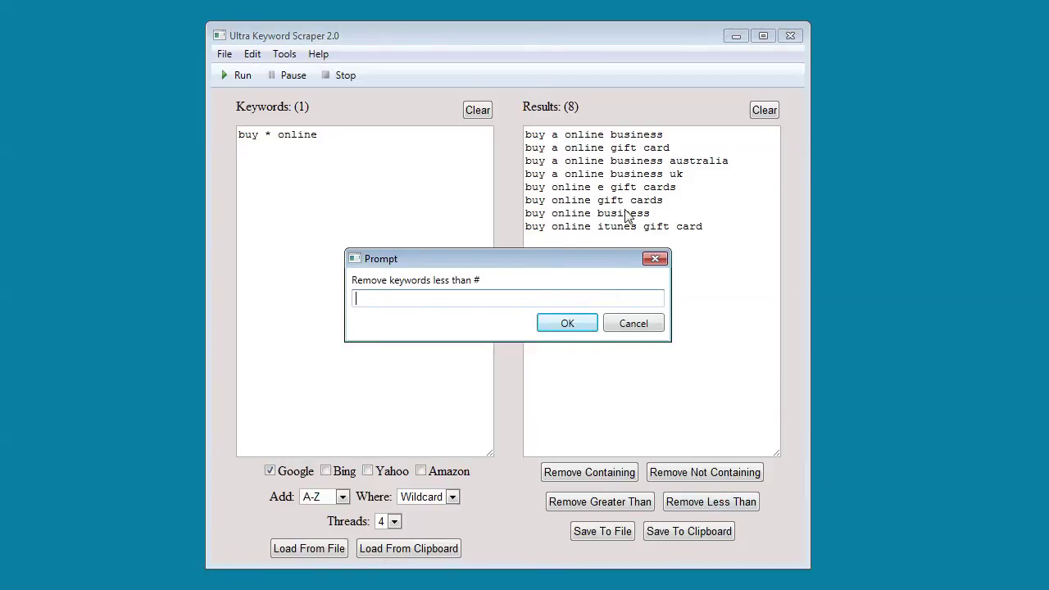
{"action": "type", "text": "4"}
{"action": "key", "text": "Return"}
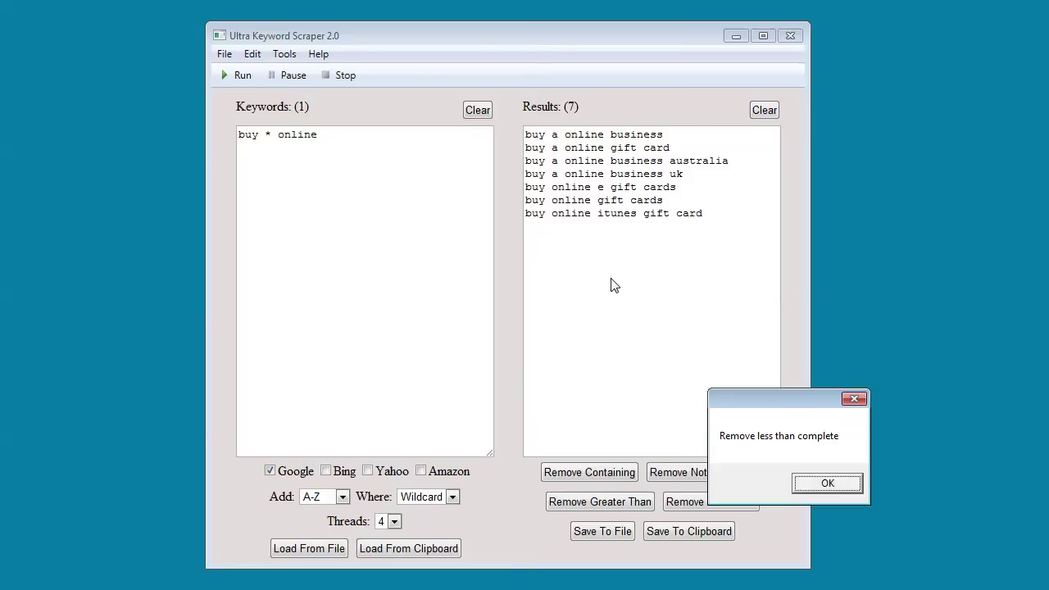
{"action": "left_click", "coordinate": [828, 484]}
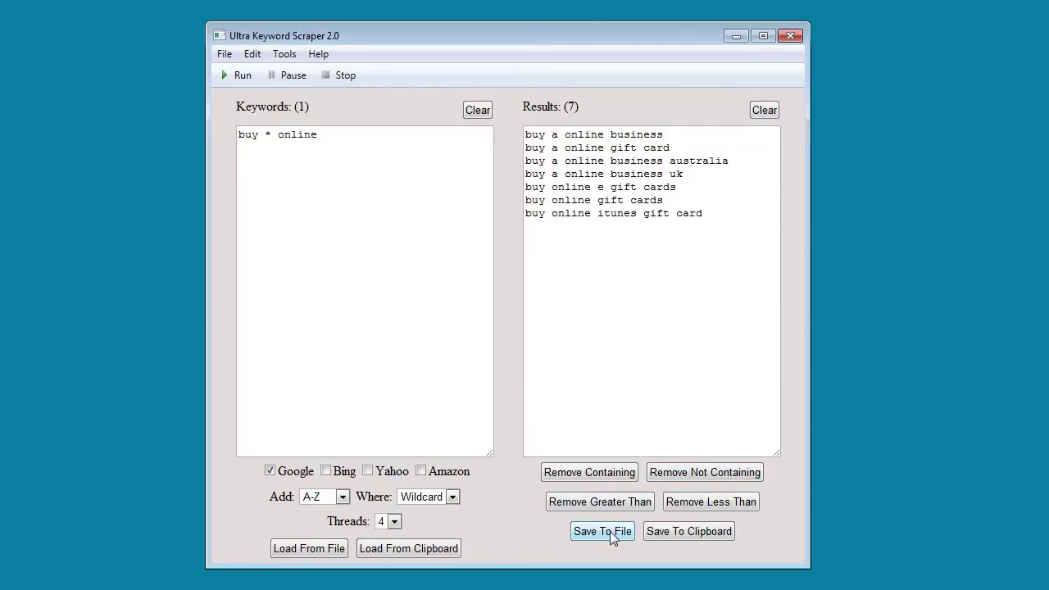
Step: Save the filtered results to the clipboard, dismiss the message, and clear both the results and keywords lists
{"action": "left_click", "coordinate": [680, 532]}
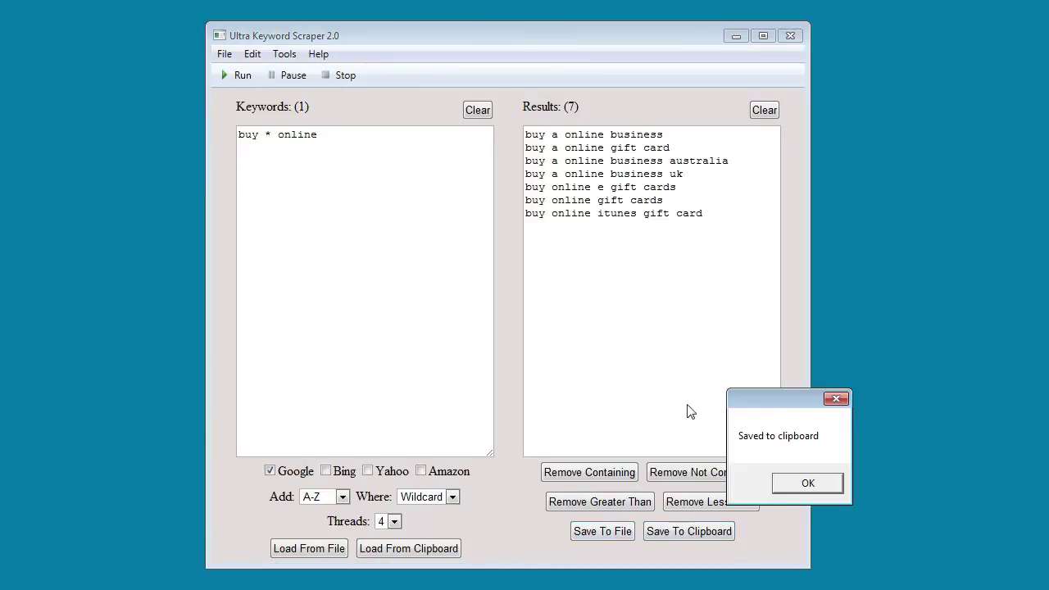
{"action": "left_click_drag", "start_coordinate": [780, 394], "coordinate": [484, 302]}
{"action": "left_click", "coordinate": [492, 386]}
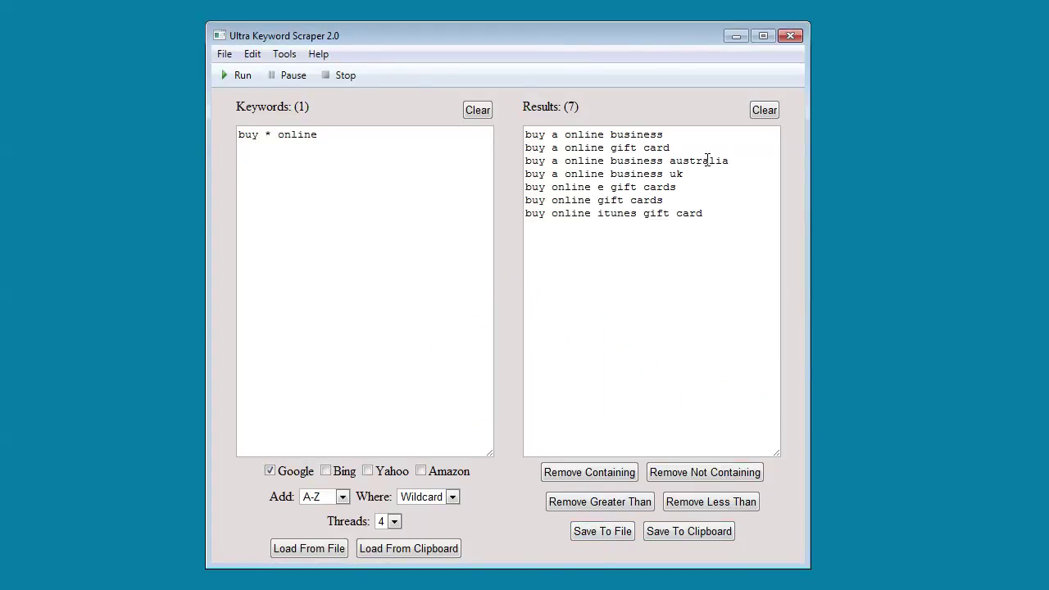
{"action": "left_click", "coordinate": [762, 110]}
{"action": "left_click", "coordinate": [490, 112]}
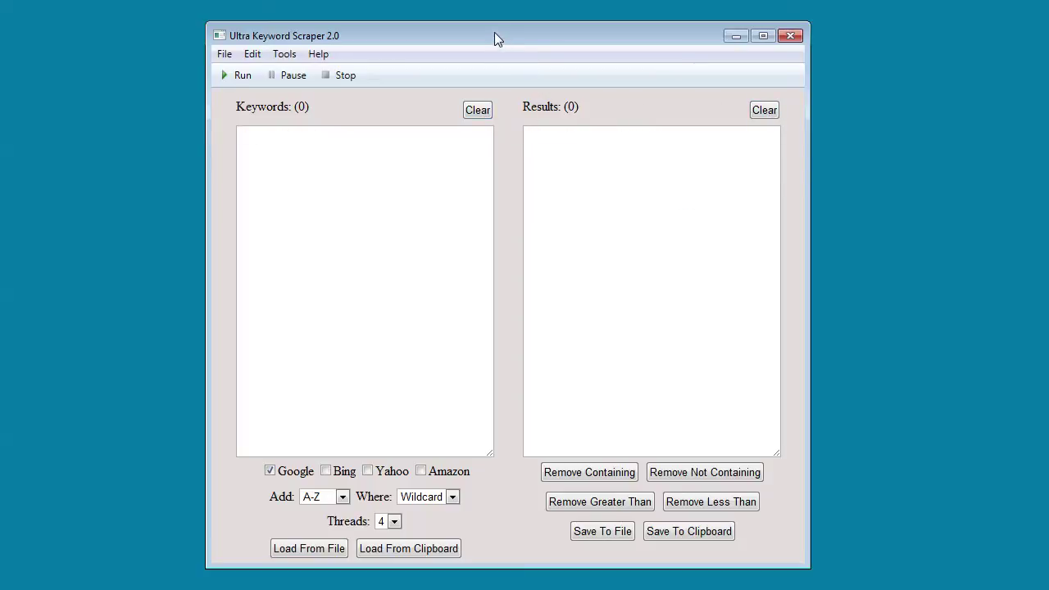